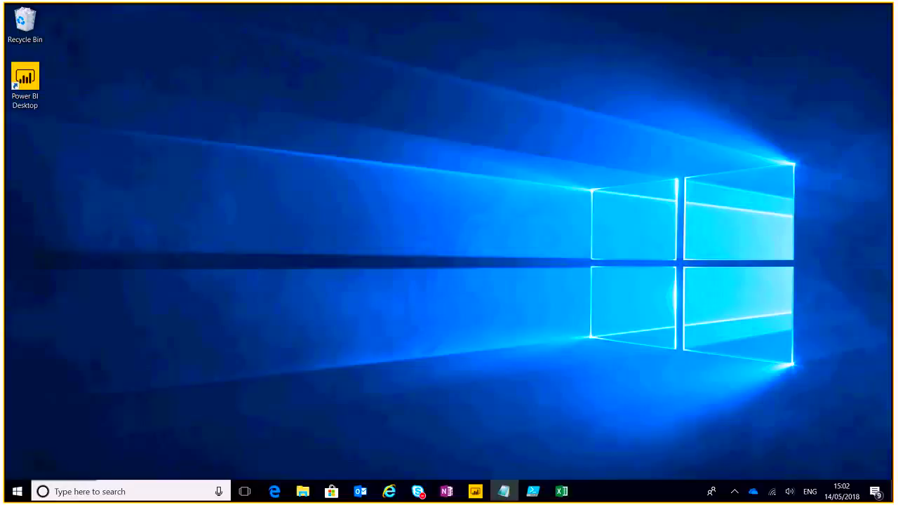
click(532, 496)
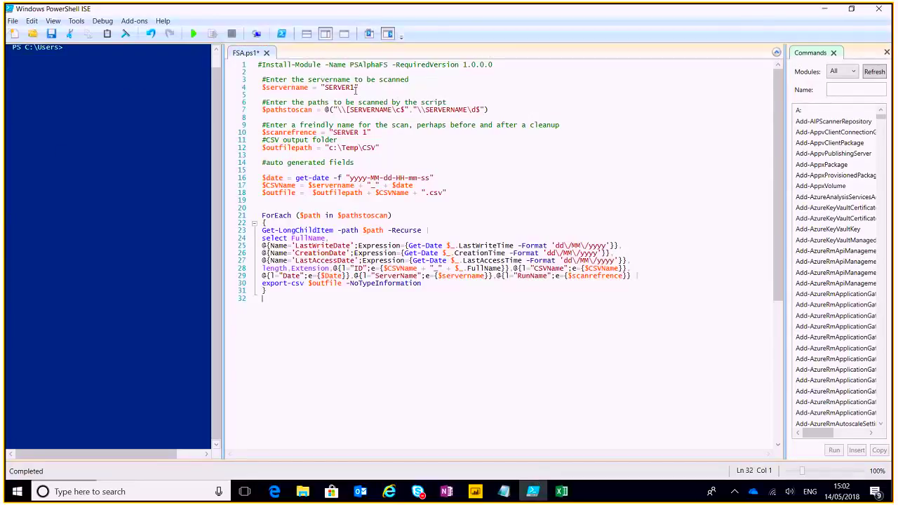
click(294, 87)
double_click(327, 87)
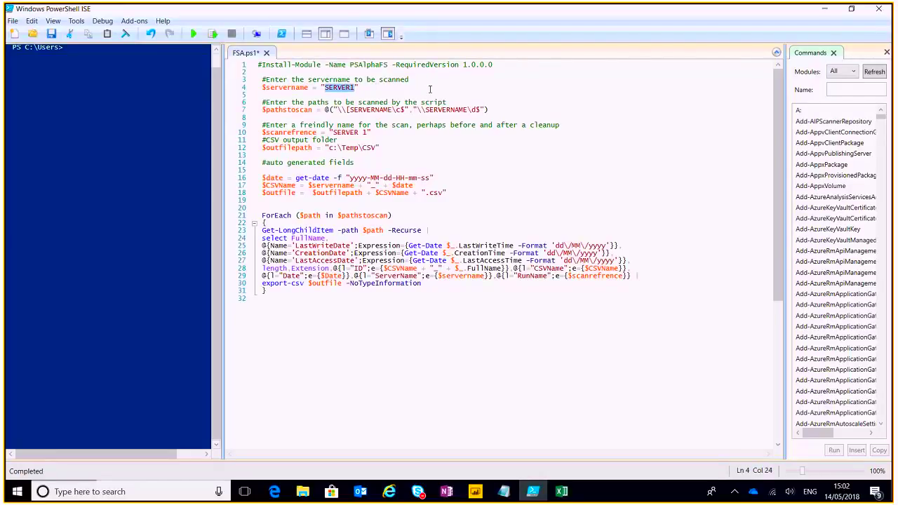
click(340, 110)
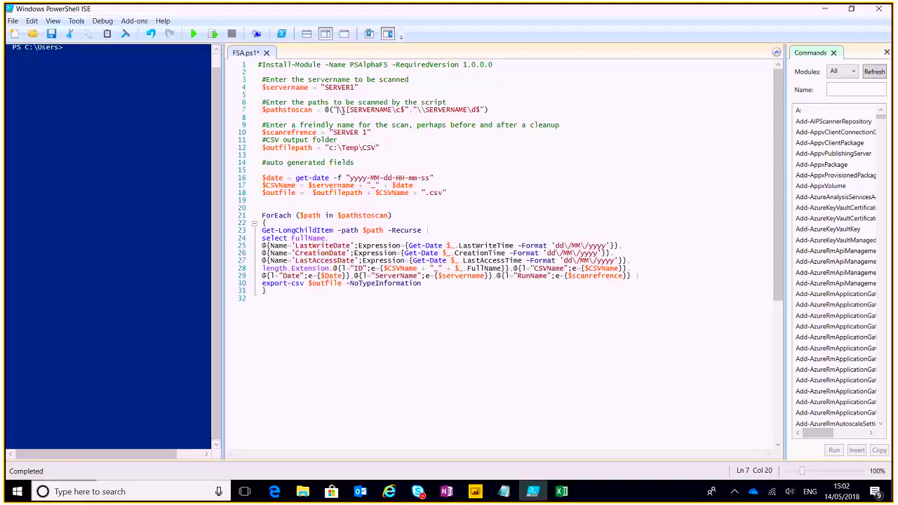
drag(339, 111, 481, 110)
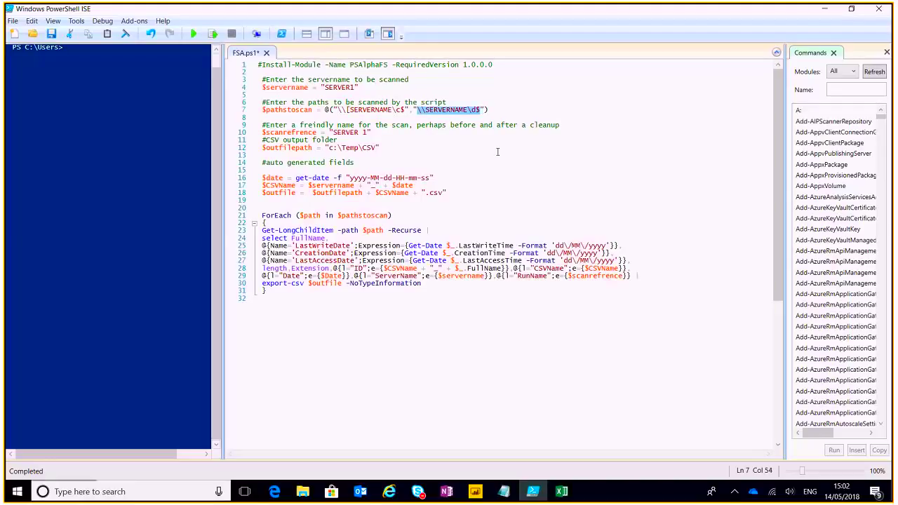
click(477, 145)
double_click(346, 133)
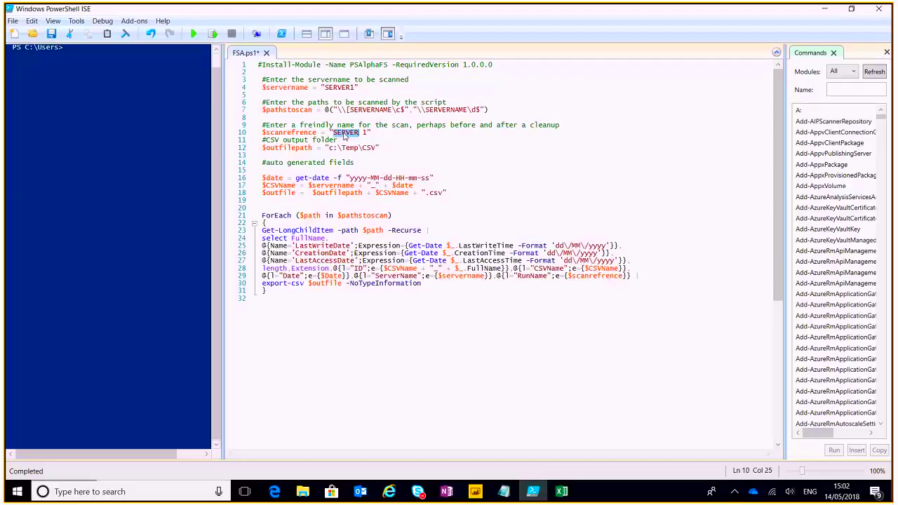
click(366, 132)
drag(328, 147, 373, 147)
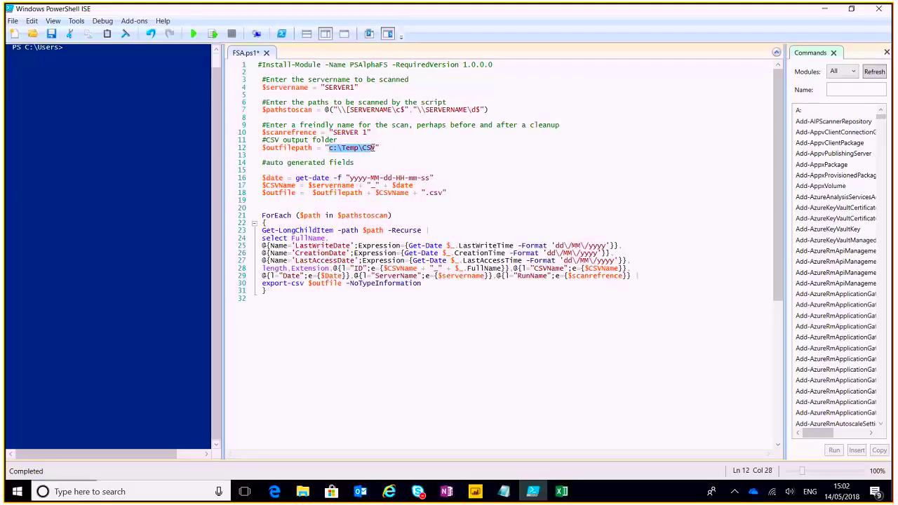
click(393, 148)
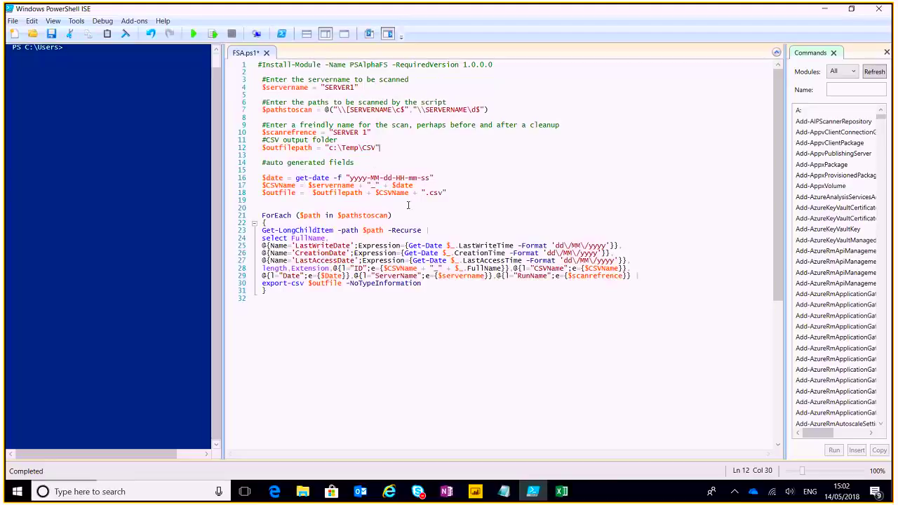
drag(392, 216, 265, 216)
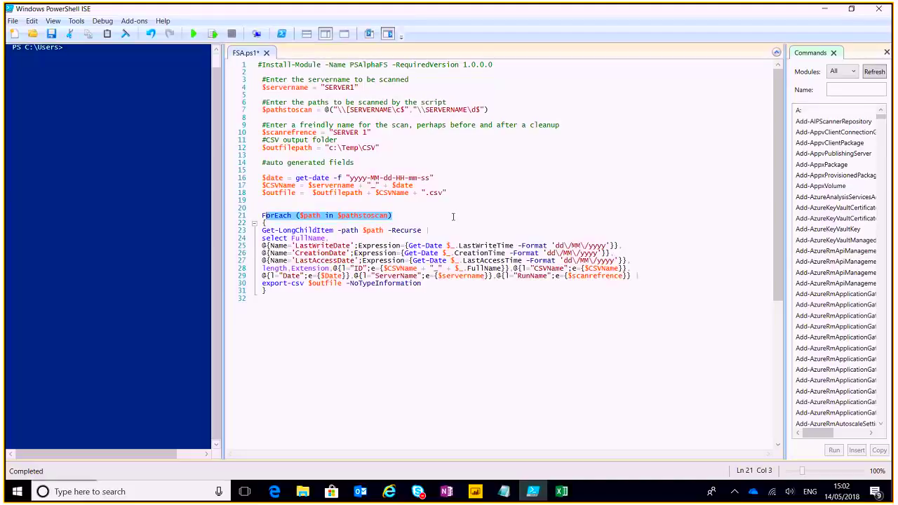
key(Up)
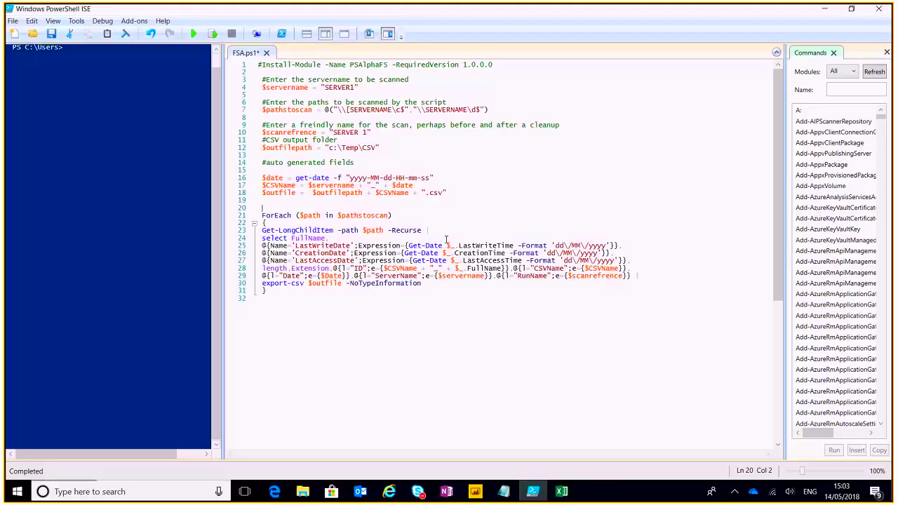
drag(555, 246, 606, 246)
click(597, 245)
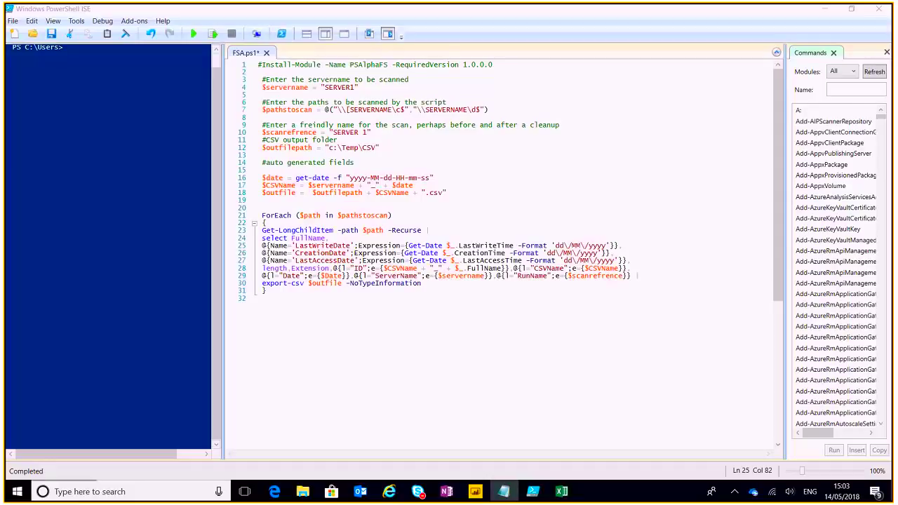
click(325, 322)
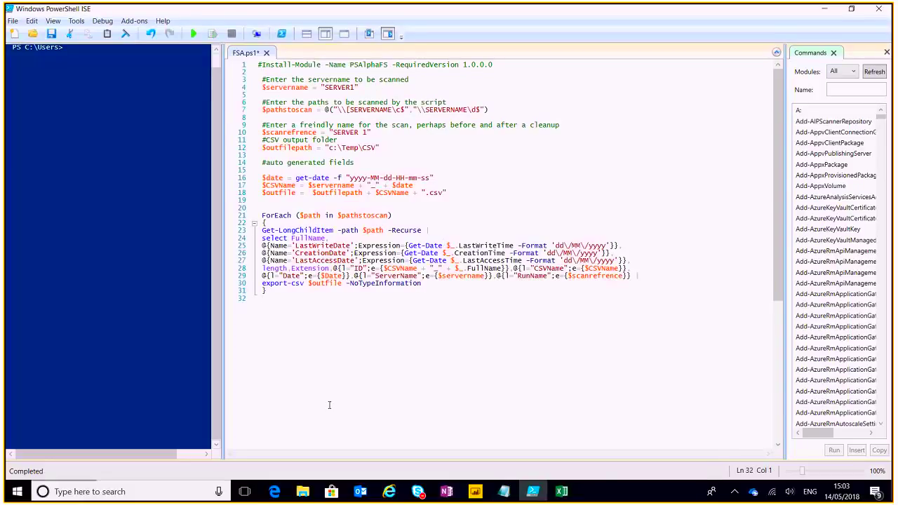
- Inspect the Server2 CSV's FullName, LastWriteTime, CreationTime, LastAccessTime and Length values in Excel
click(302, 489)
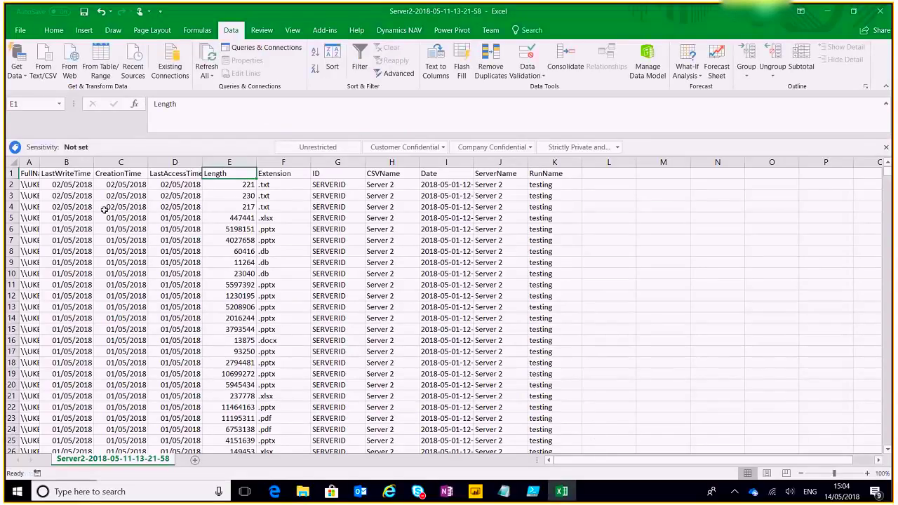
click(26, 175)
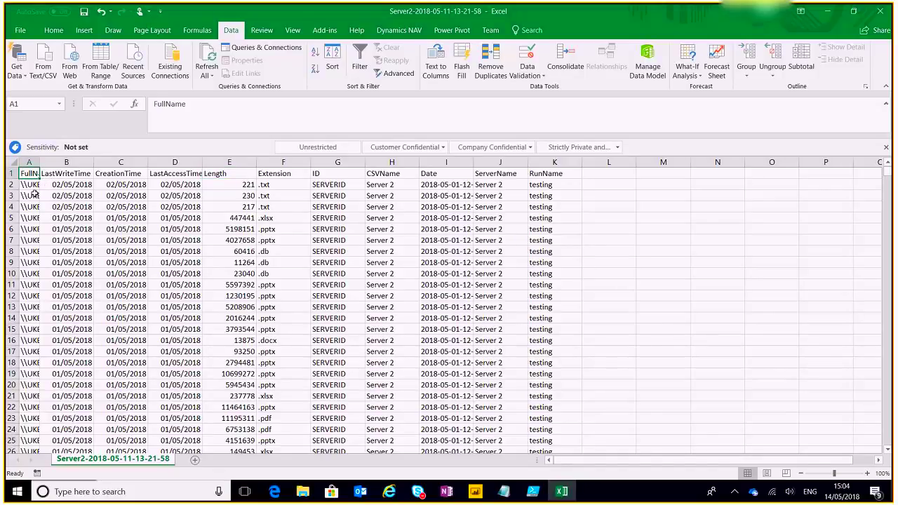
click(66, 185)
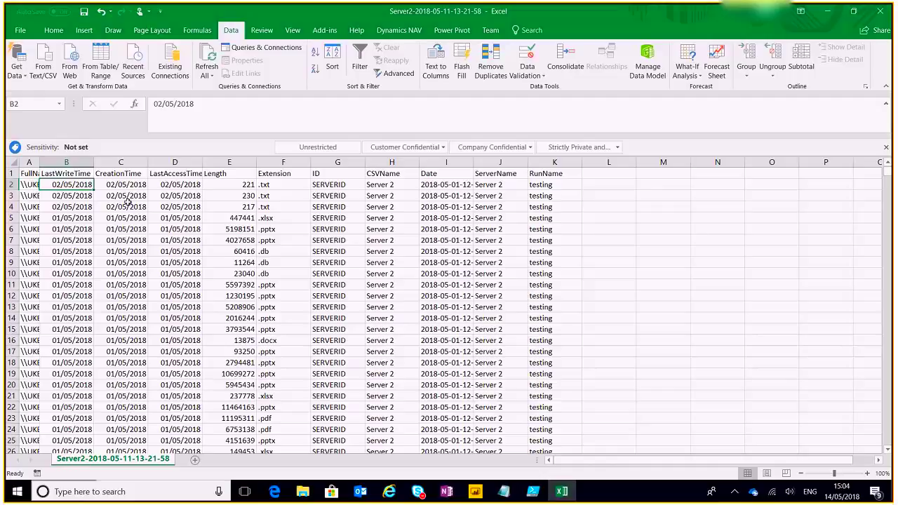
click(126, 187)
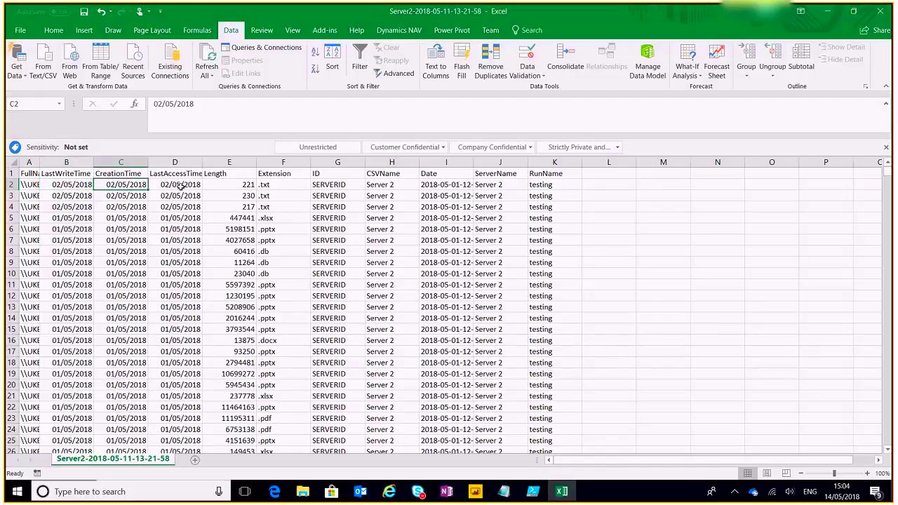
click(180, 186)
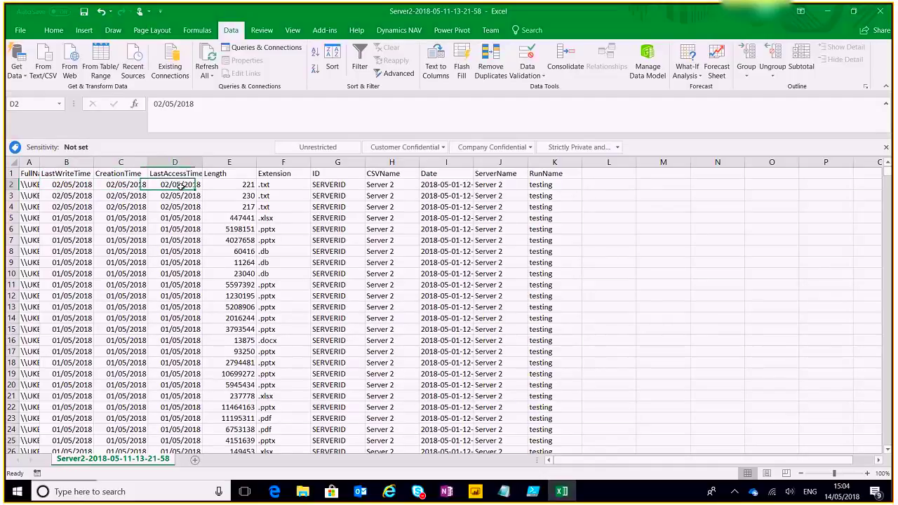
click(227, 188)
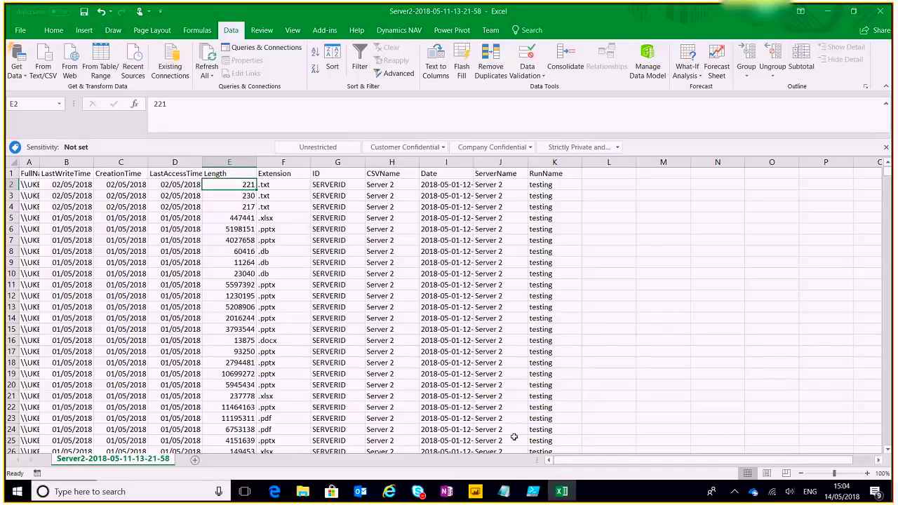
click(475, 492)
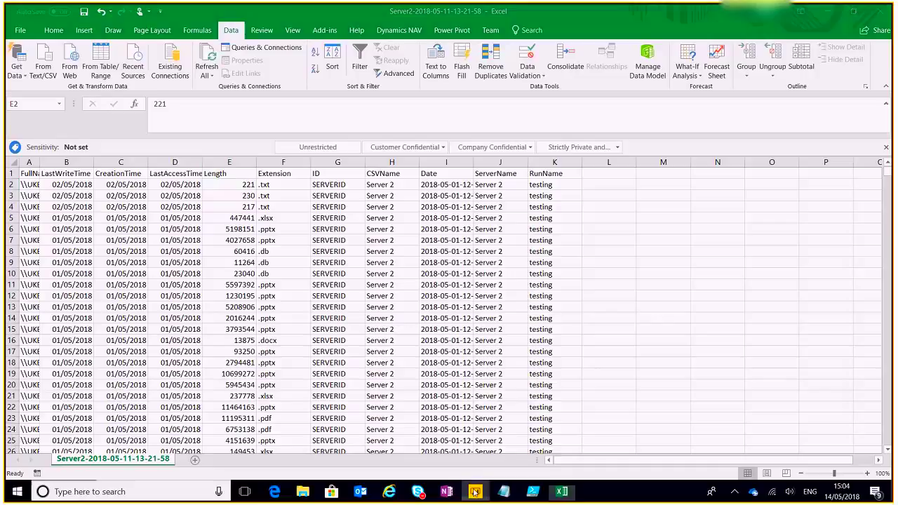
- Bring up the Power Query Editor, scroll the ServerAnalysis grid right, and list New Source types
click(536, 442)
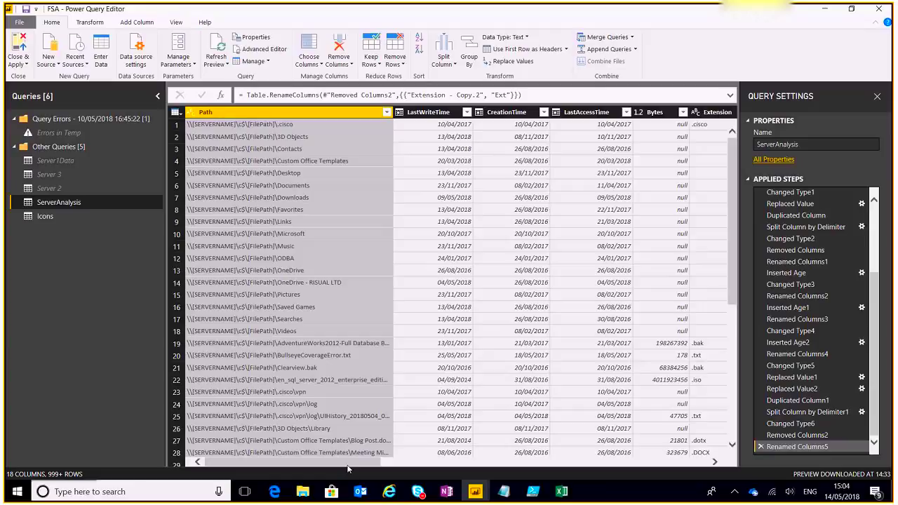
drag(348, 463, 433, 463)
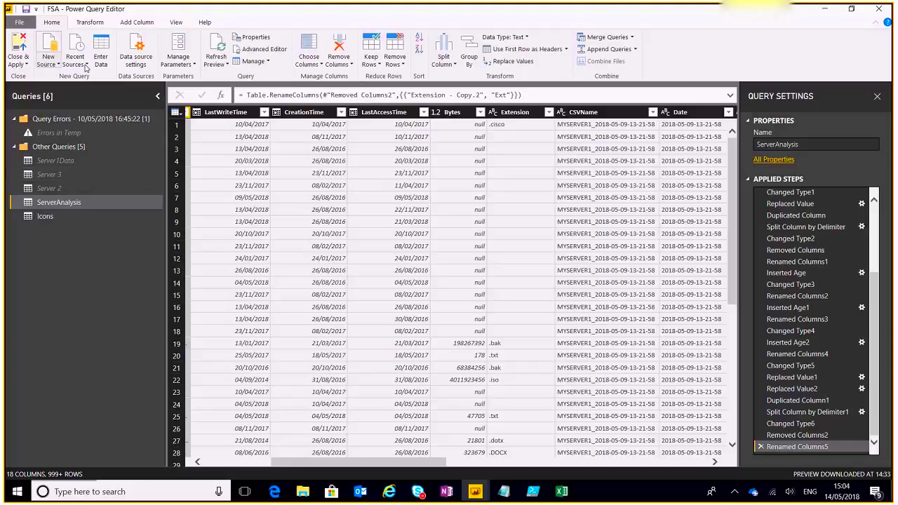
click(59, 64)
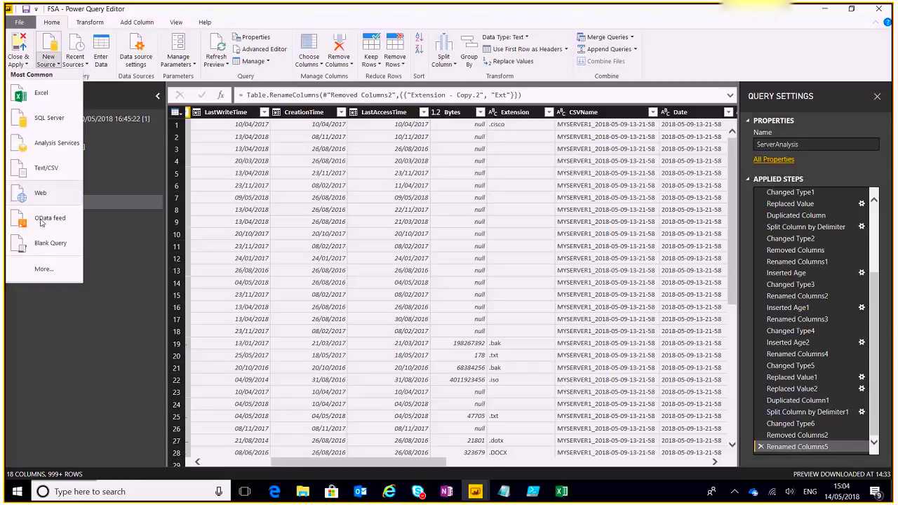
- Choose Folder in the full Get Data list, then cancel without adding a source
click(48, 271)
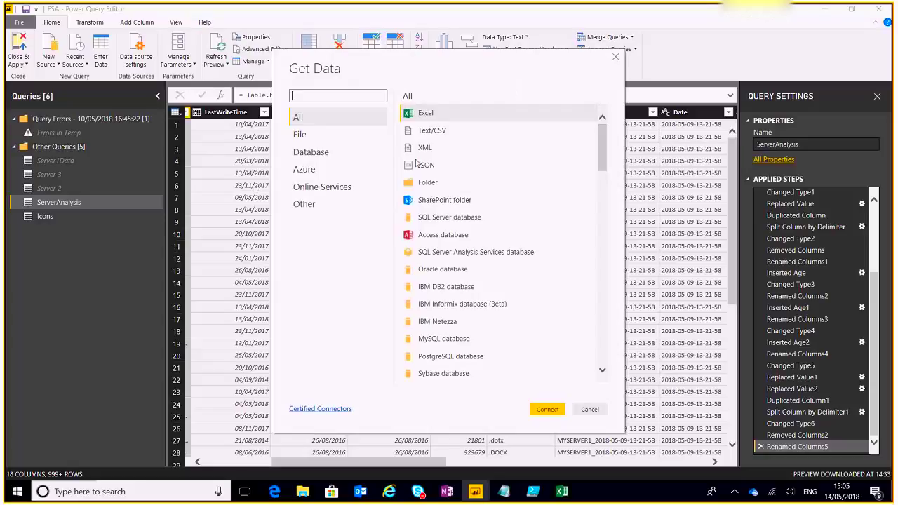
click(469, 183)
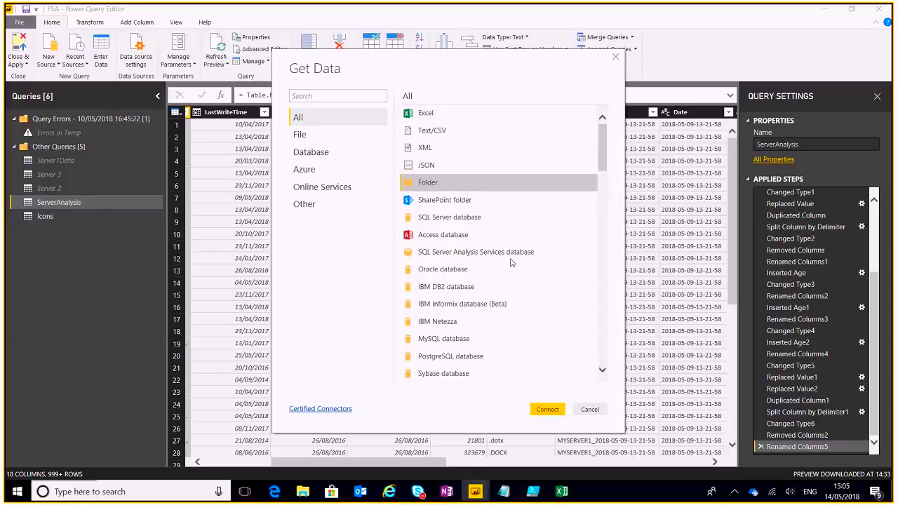
click(590, 409)
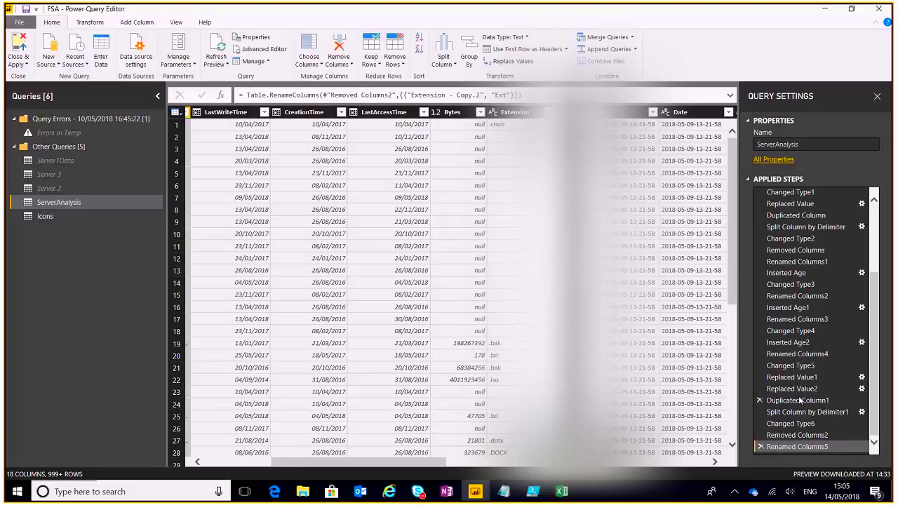
scroll(819, 267, up, 3)
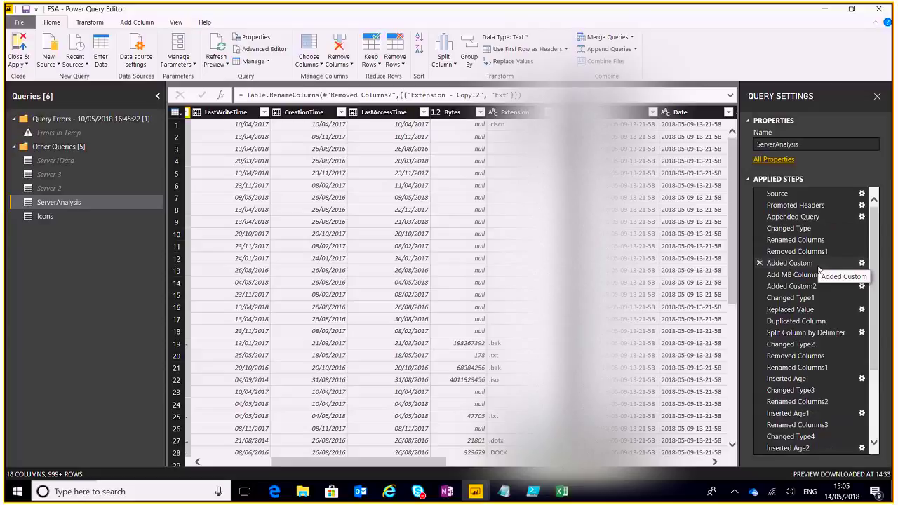
scroll(814, 302, down, 1)
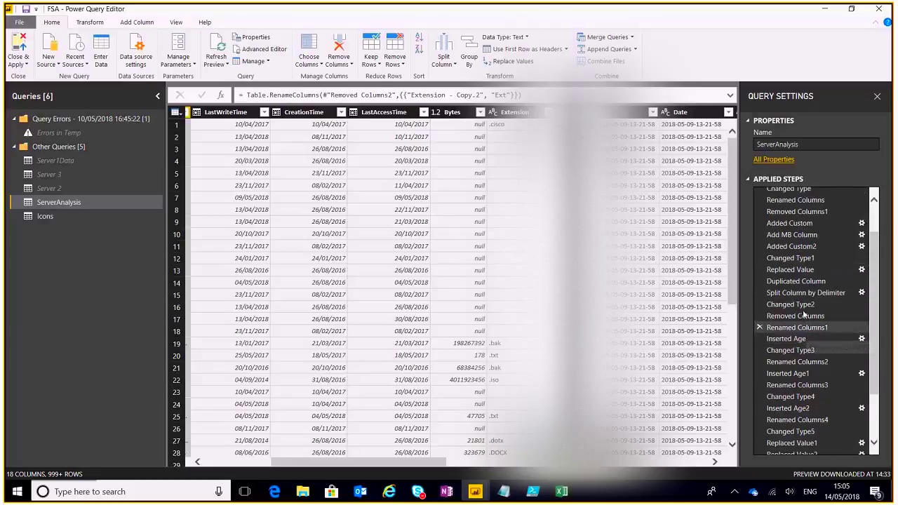
click(797, 236)
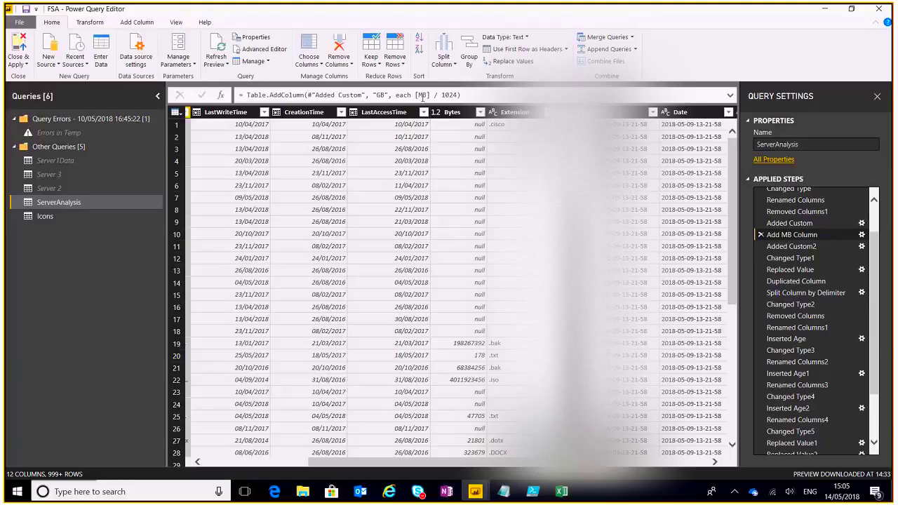
click(802, 222)
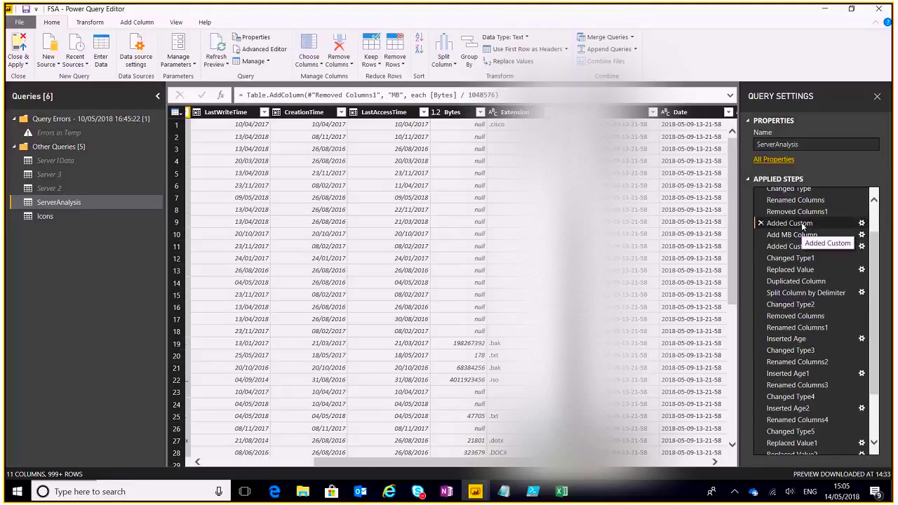
double_click(471, 95)
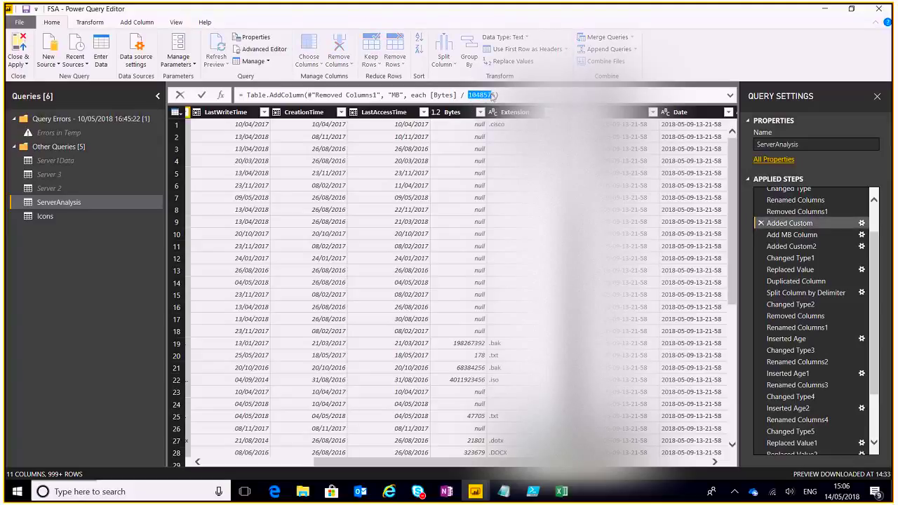
key(Escape)
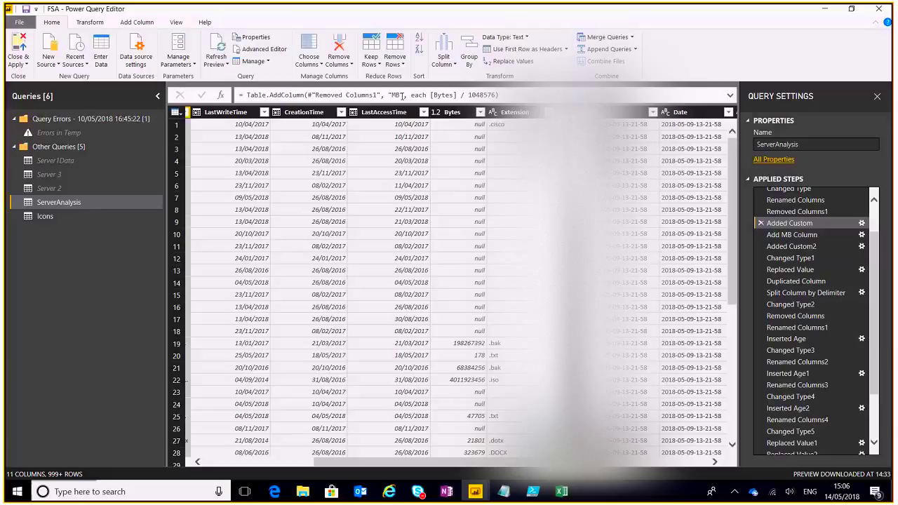
click(804, 237)
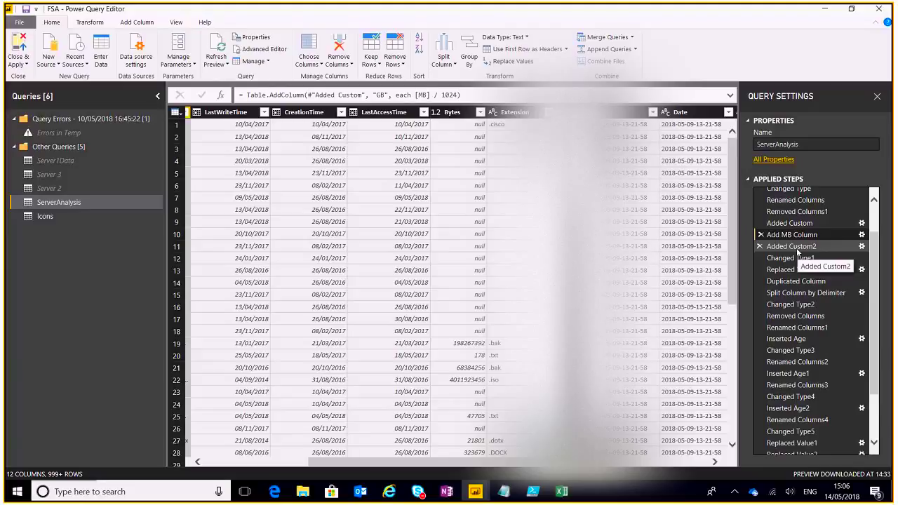
click(798, 248)
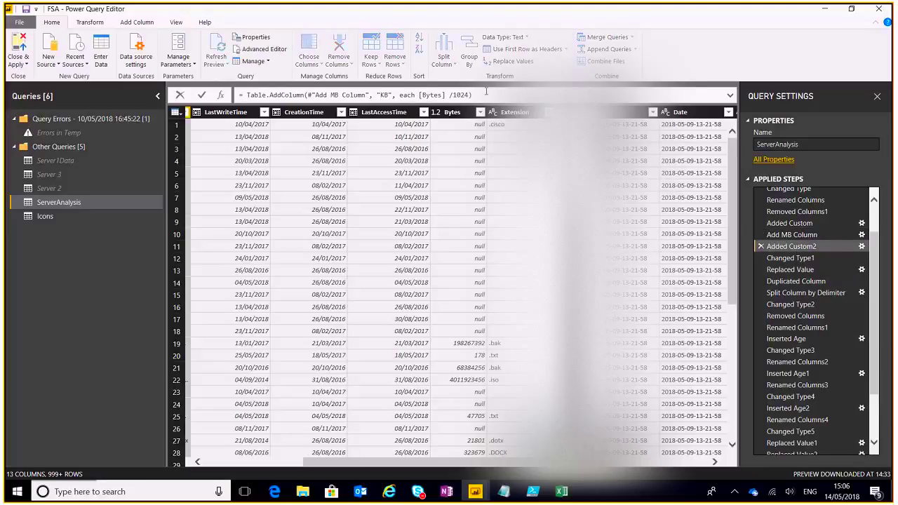
click(813, 340)
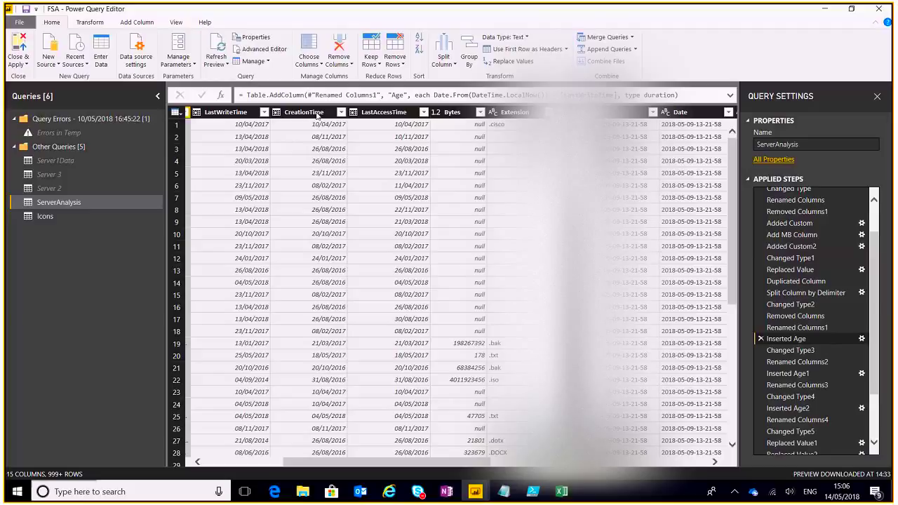
click(383, 112)
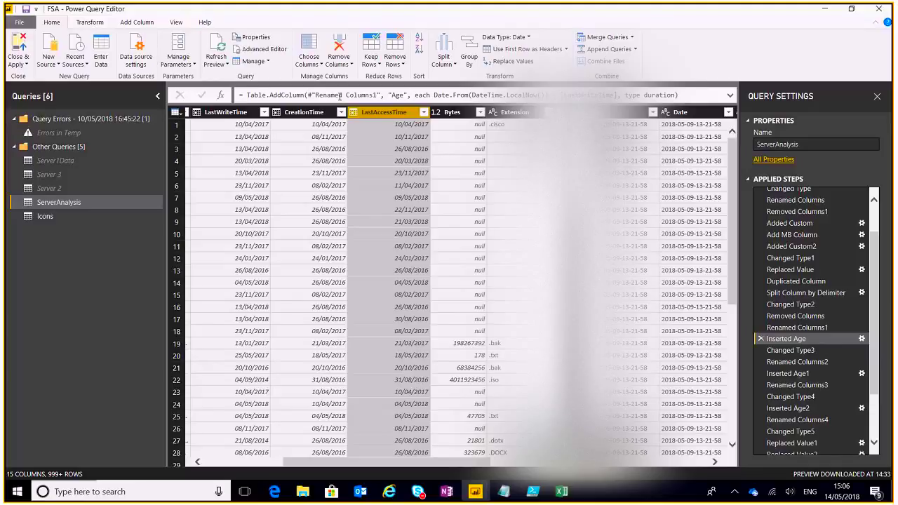
click(90, 23)
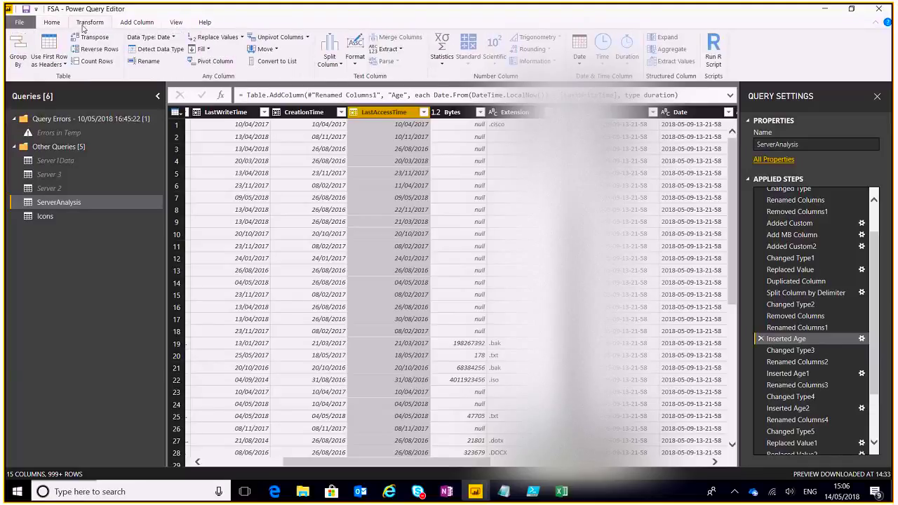
click(584, 62)
scroll(807, 435, down, 2)
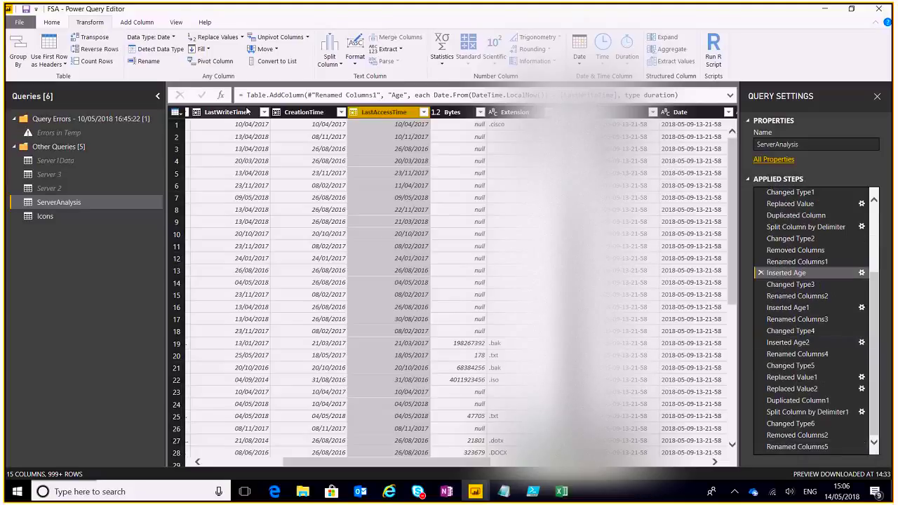
click(797, 446)
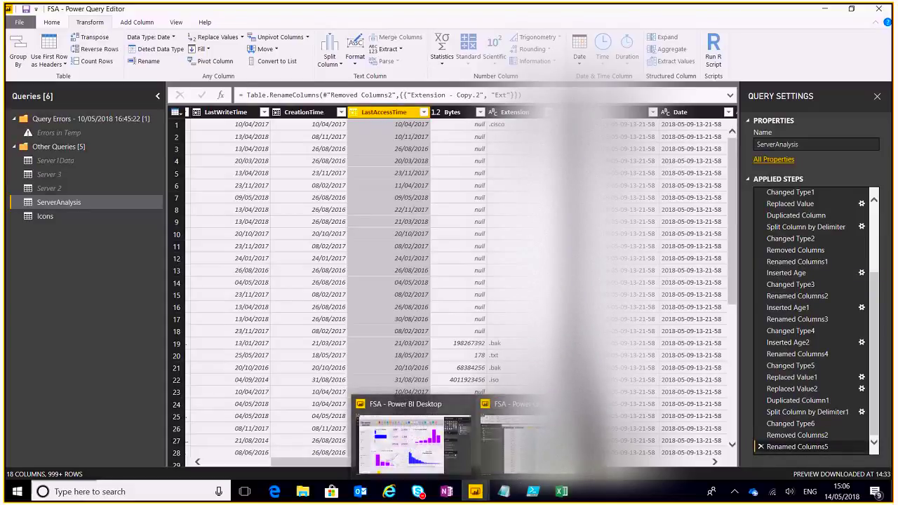
click(504, 491)
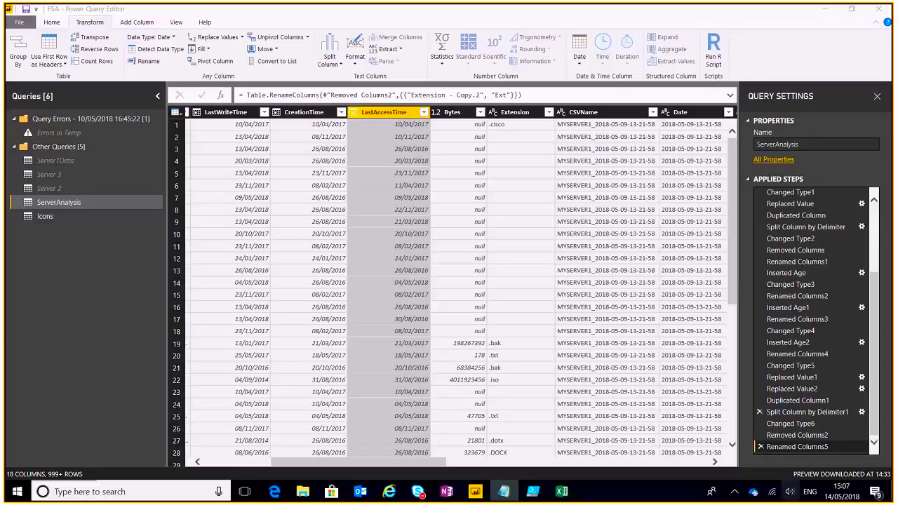
- Bring the report page forward and select, then deselect, the background shape behind the slicers
mouse_move(476, 491)
click(414, 438)
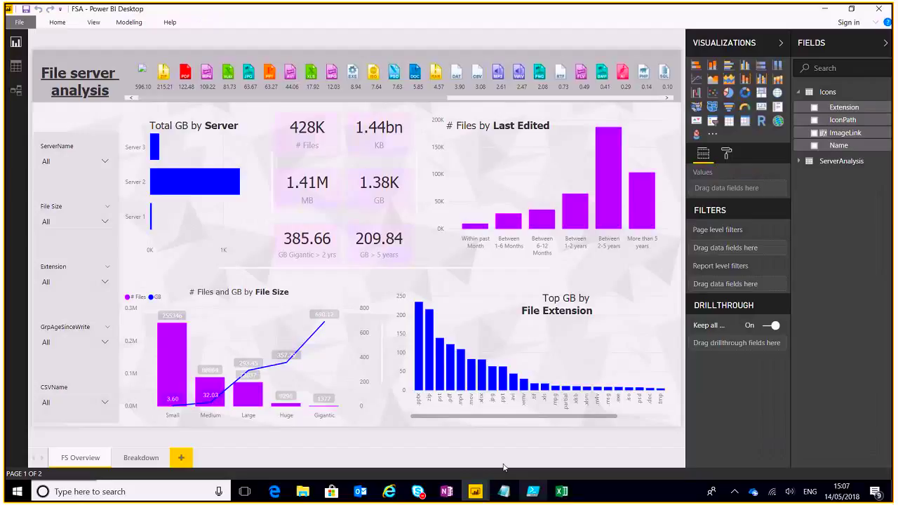
click(50, 124)
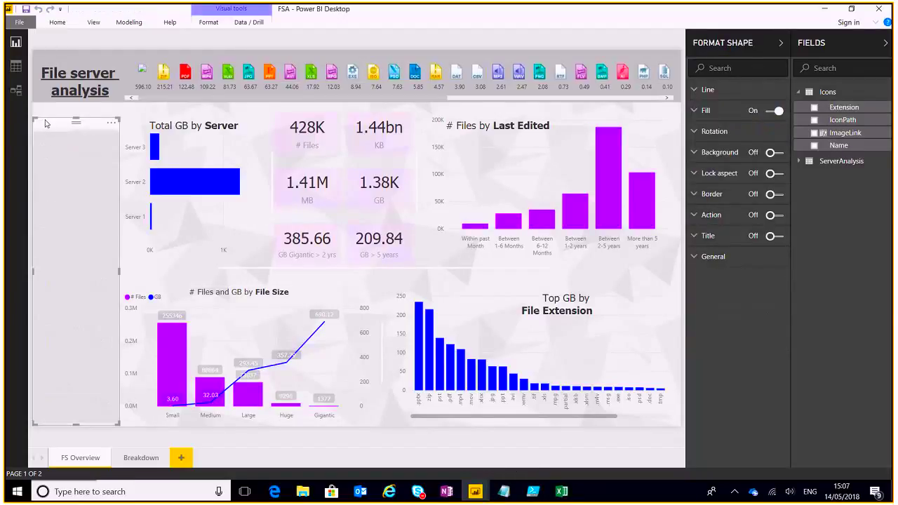
click(46, 113)
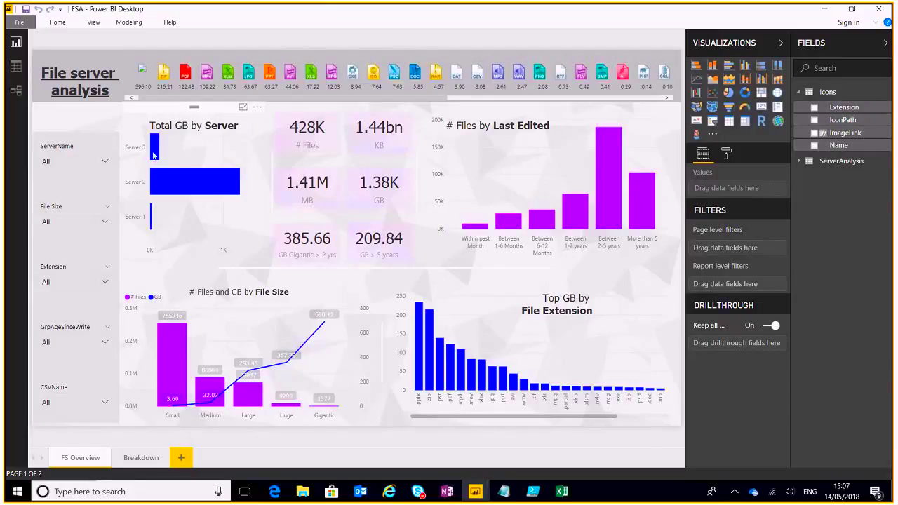
- Inspect the # Files by Last Edited chart's fields, then bring up the C:\Temp\CSV folder
mouse_move(160, 182)
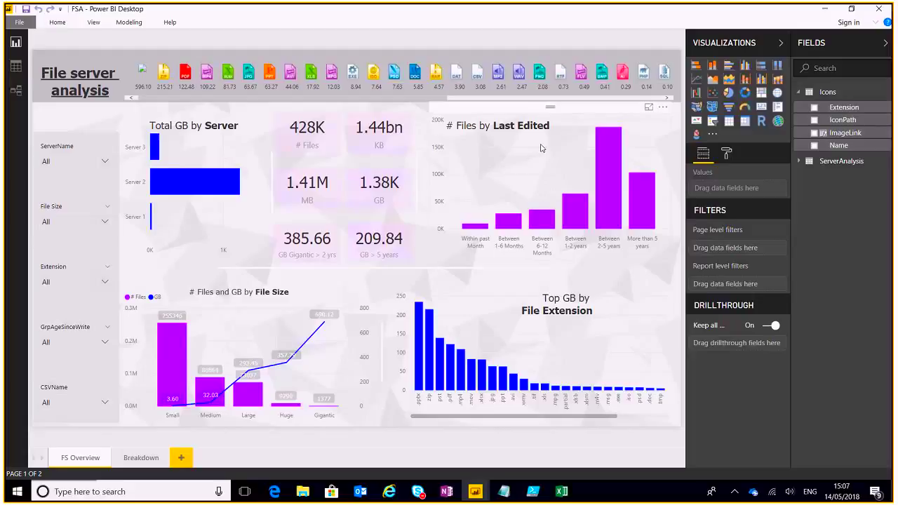
click(498, 174)
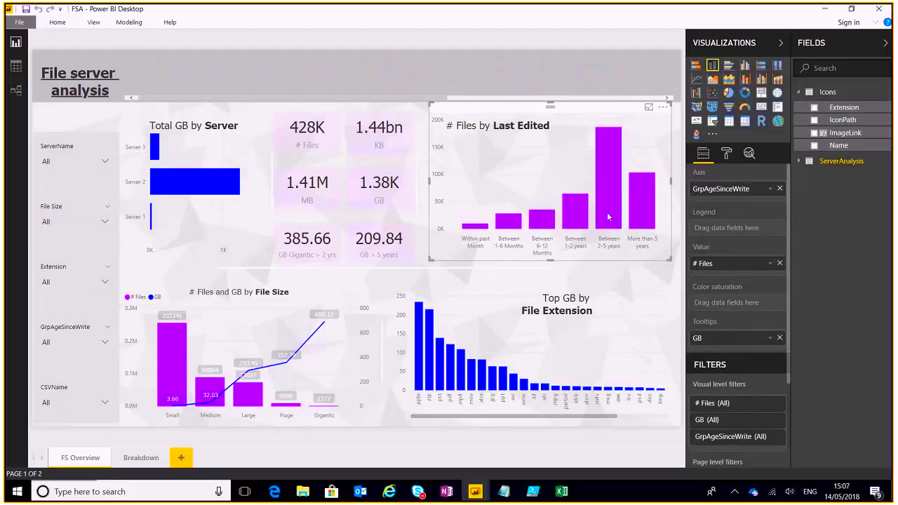
mouse_move(608, 216)
mouse_move(637, 208)
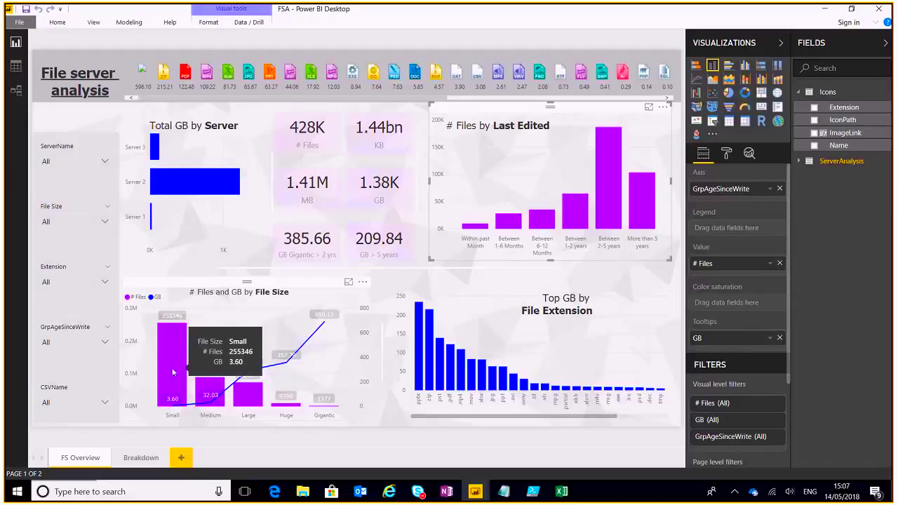
click(302, 491)
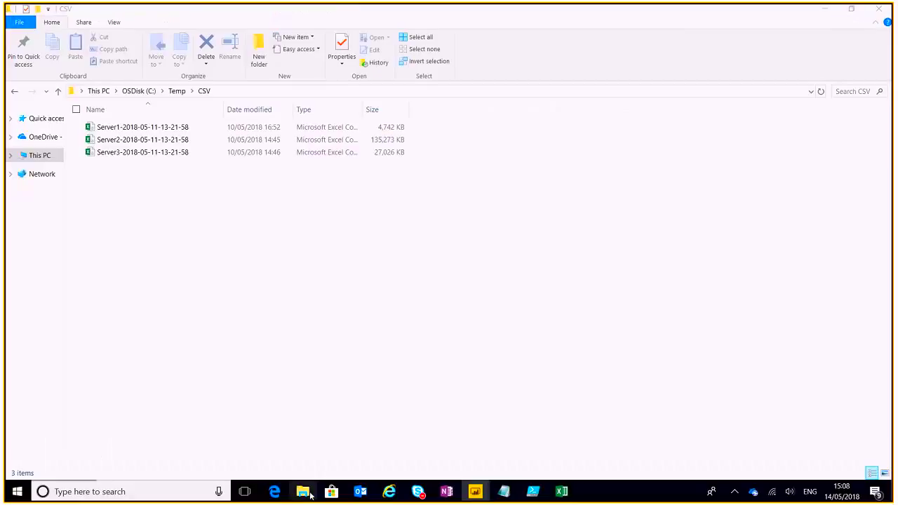
- Look through the Share, View and Home ribbon tabs of the CSV folder
click(85, 21)
click(114, 21)
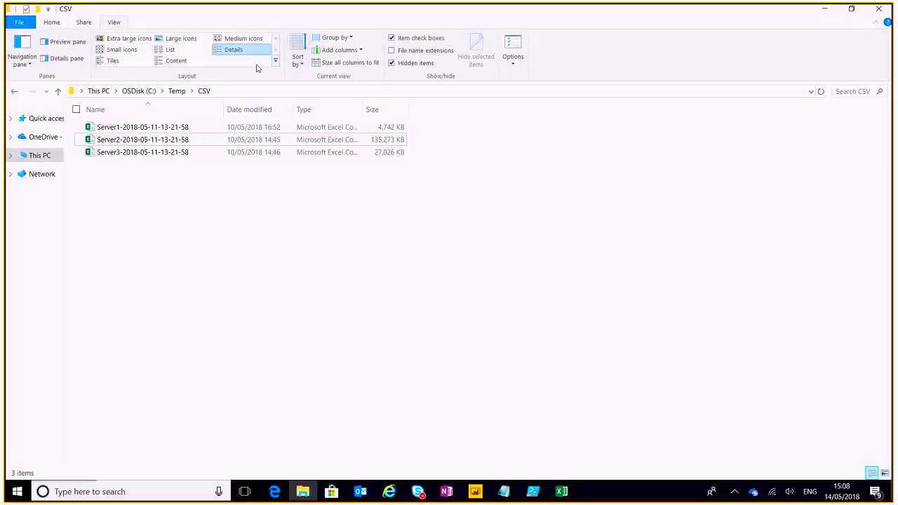
click(54, 26)
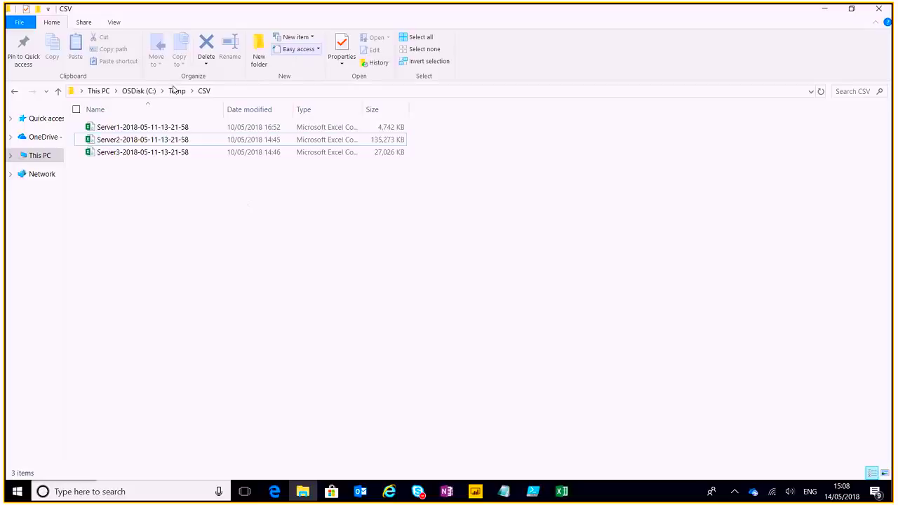
- Search the CSV folder with the Size filter set to Gigantic (>128 MB)
click(860, 91)
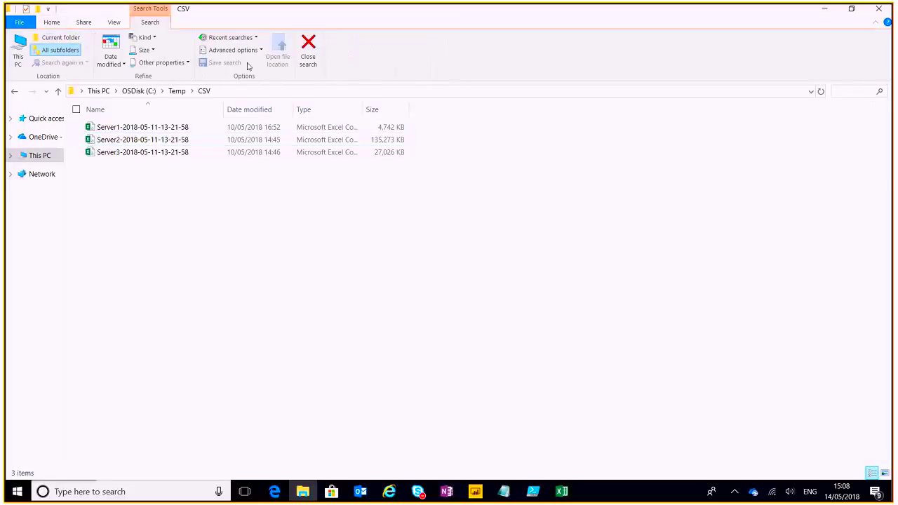
click(153, 51)
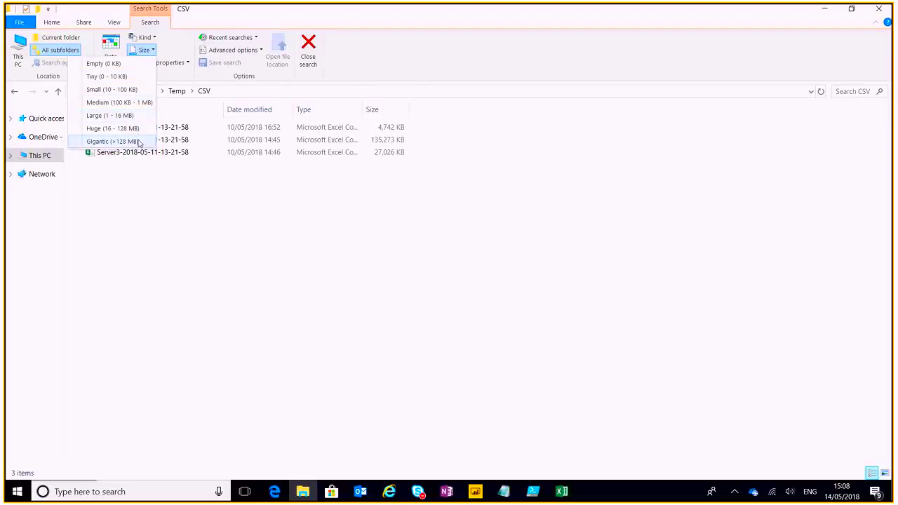
click(112, 141)
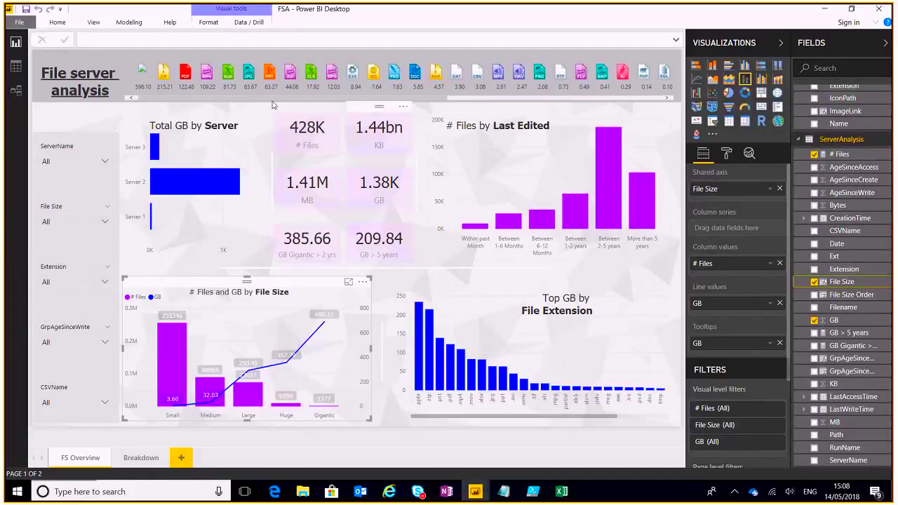
click(676, 40)
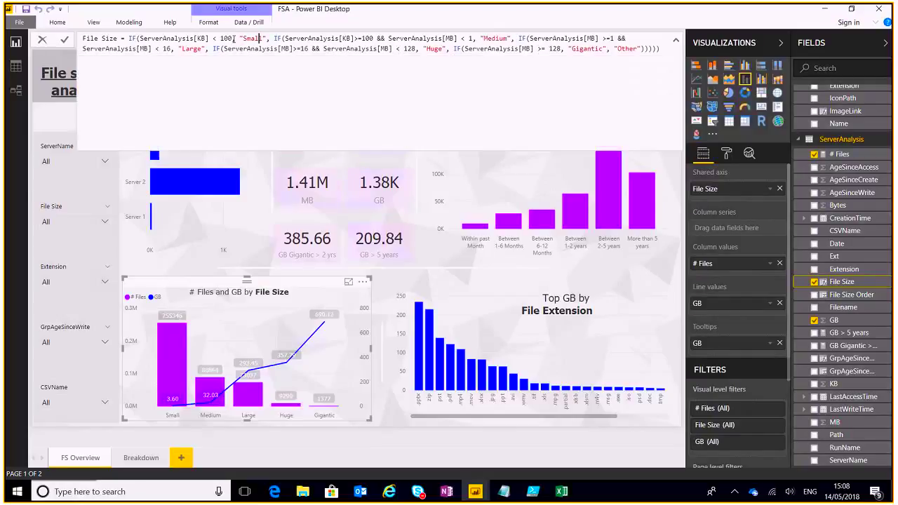
double_click(227, 37)
click(251, 37)
click(445, 38)
click(492, 38)
click(623, 48)
click(675, 40)
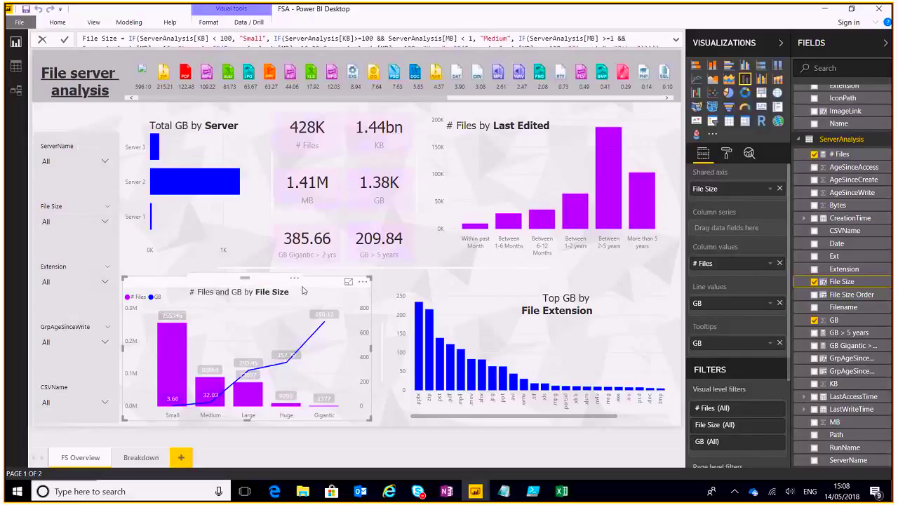
click(326, 411)
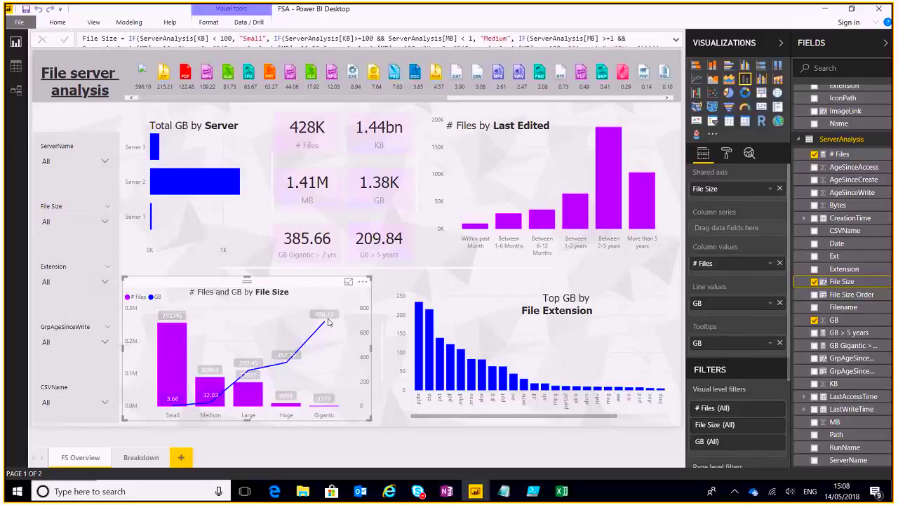
mouse_move(326, 326)
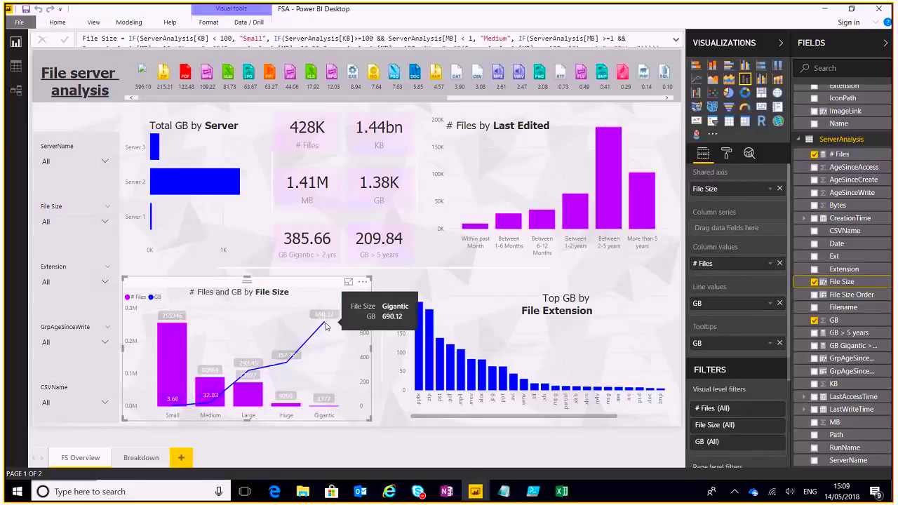
- Cross-filter to Server 3, clear it via Server 2, then filter to zip files (2717 files, 215.21 GB)
click(154, 149)
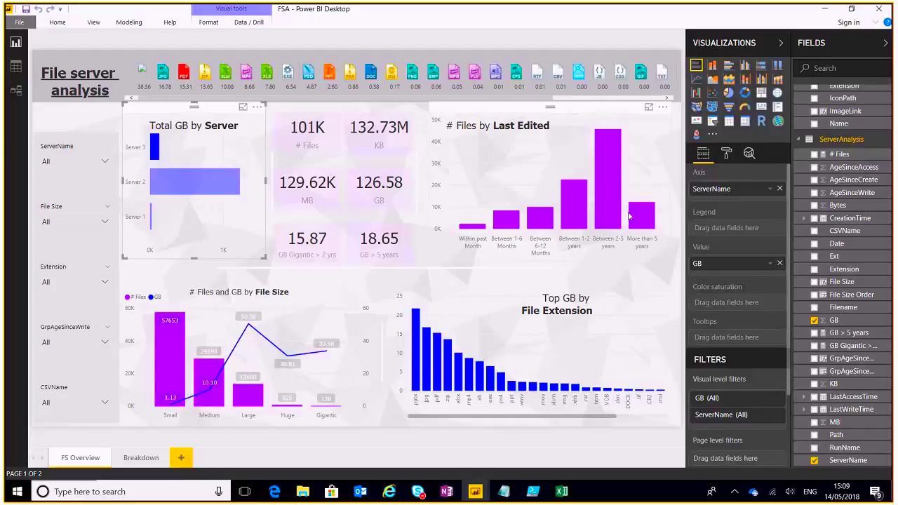
mouse_move(647, 220)
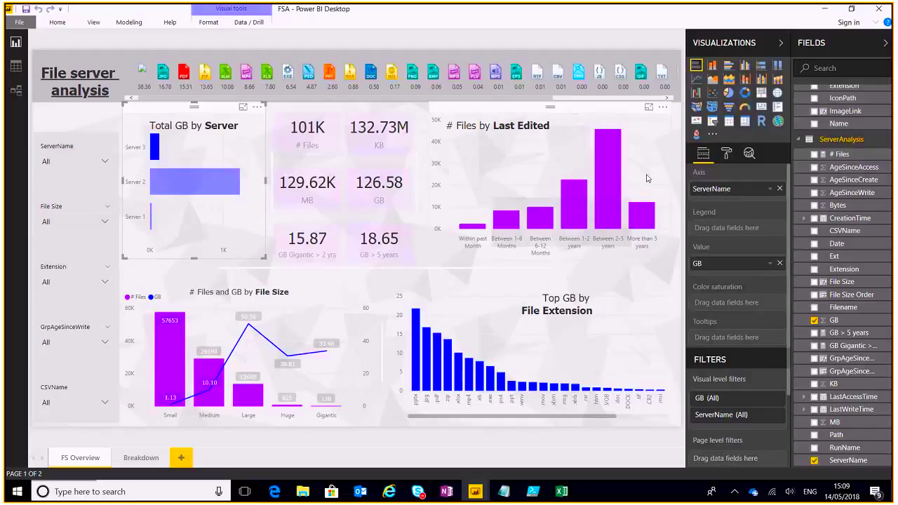
click(184, 178)
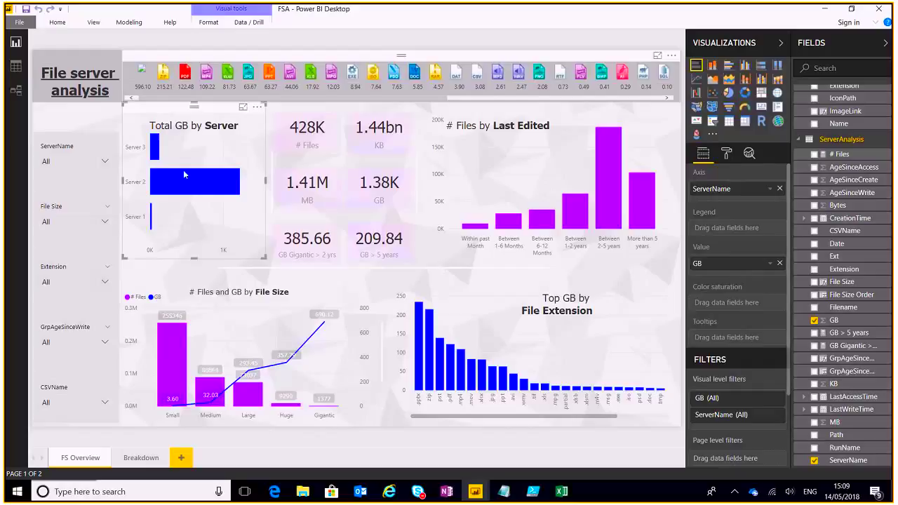
click(175, 142)
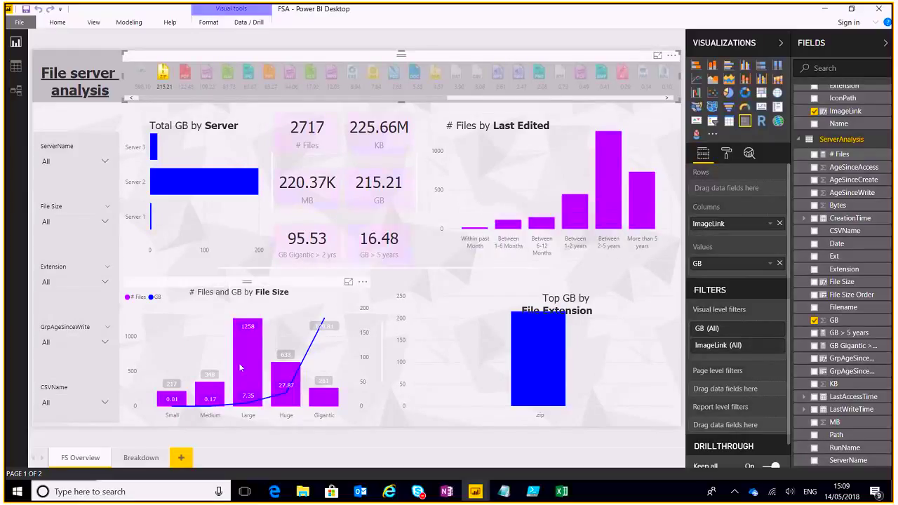
- Clear the zip filter and filter the report to PDF files: 52K files, 122.48 GB
click(165, 74)
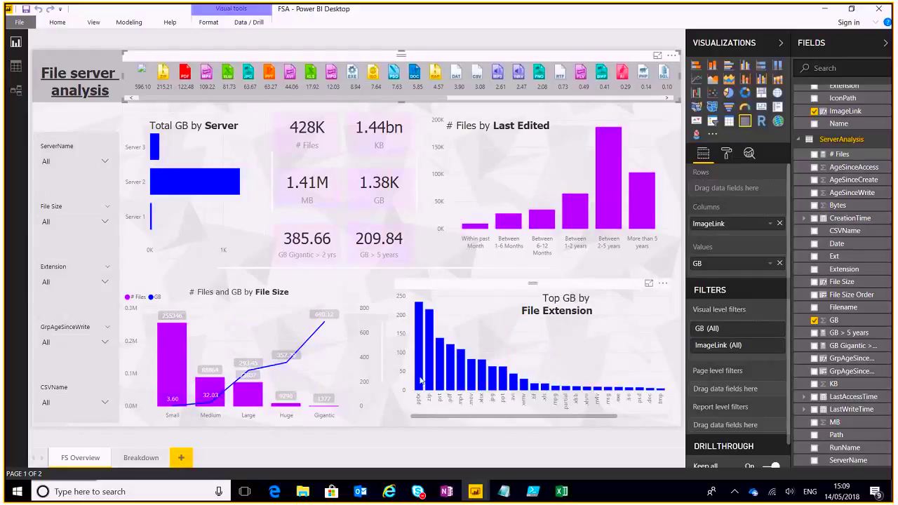
mouse_move(420, 381)
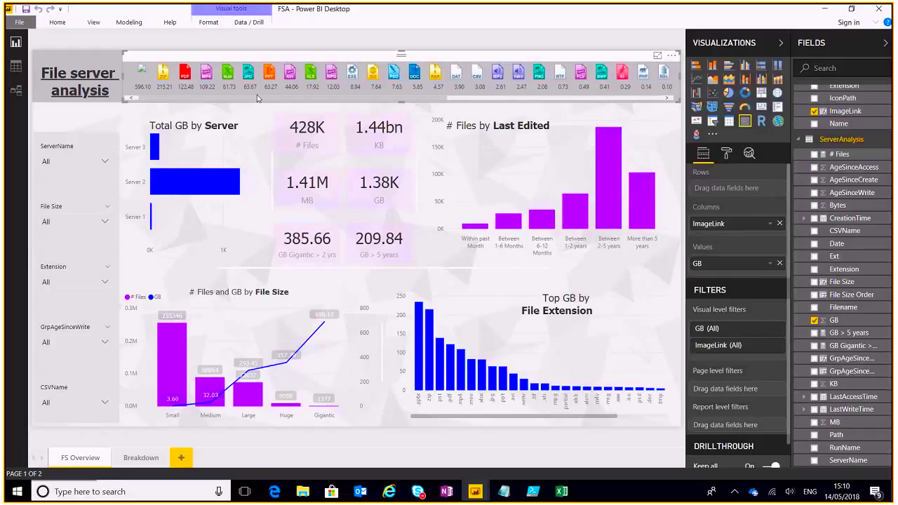
click(185, 73)
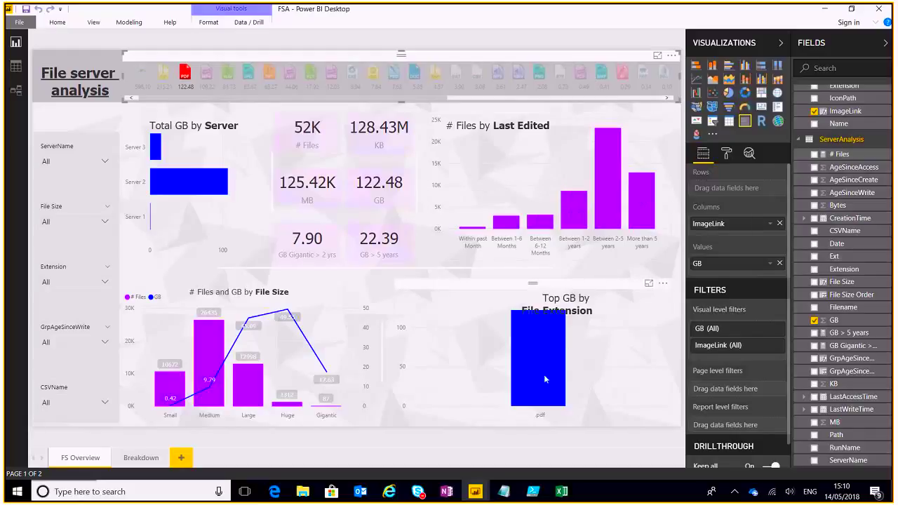
- Drill through the 'More than 5 years' PDFs to the Breakdown page and scroll its Date Table
right_click(640, 197)
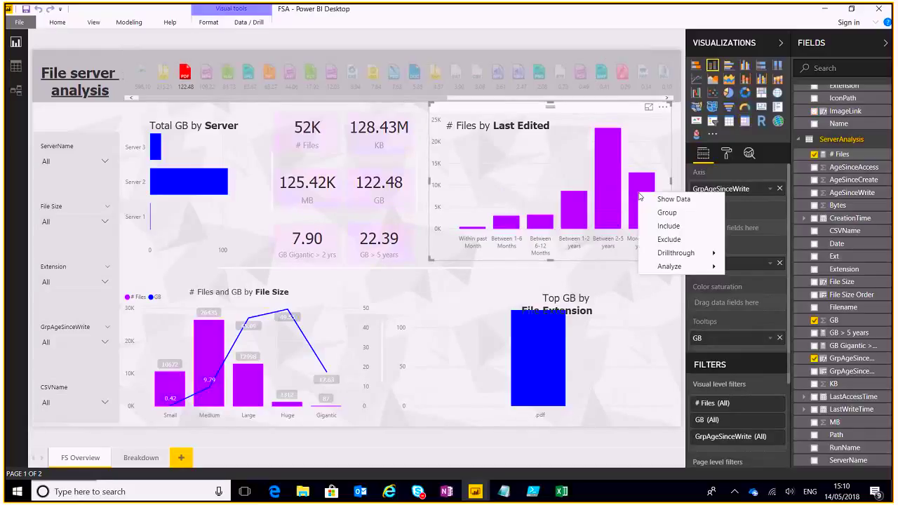
mouse_move(673, 254)
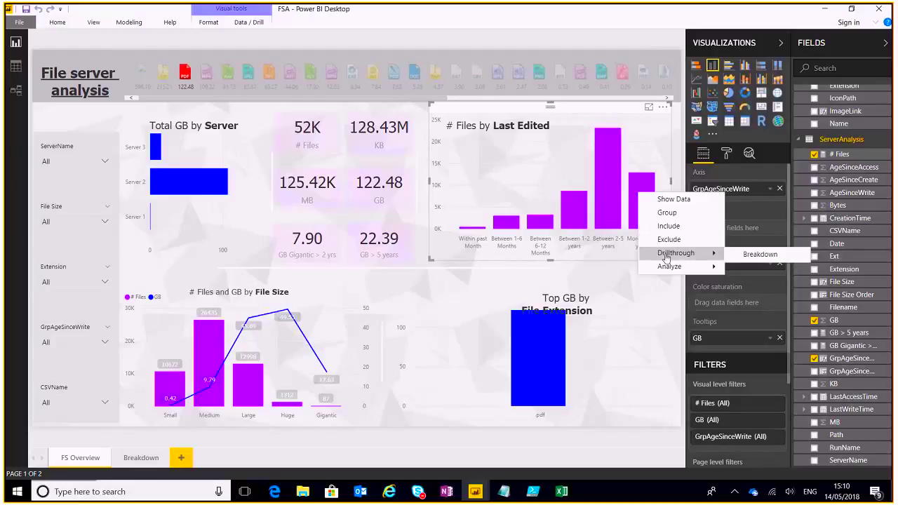
click(758, 258)
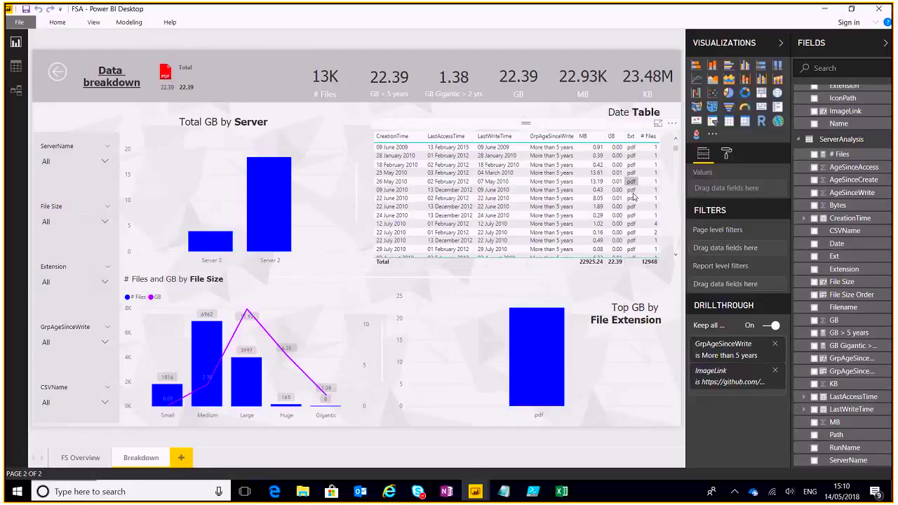
scroll(634, 199, down, 10)
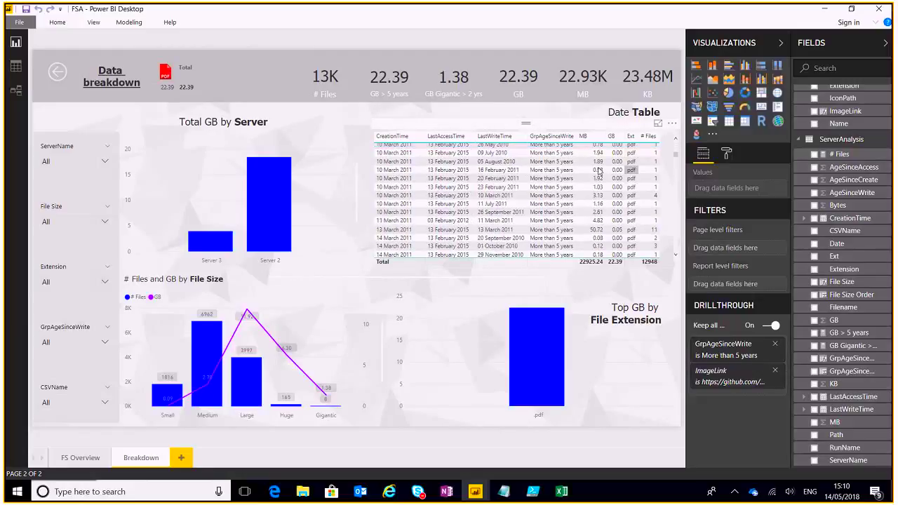
scroll(491, 203, down, 3)
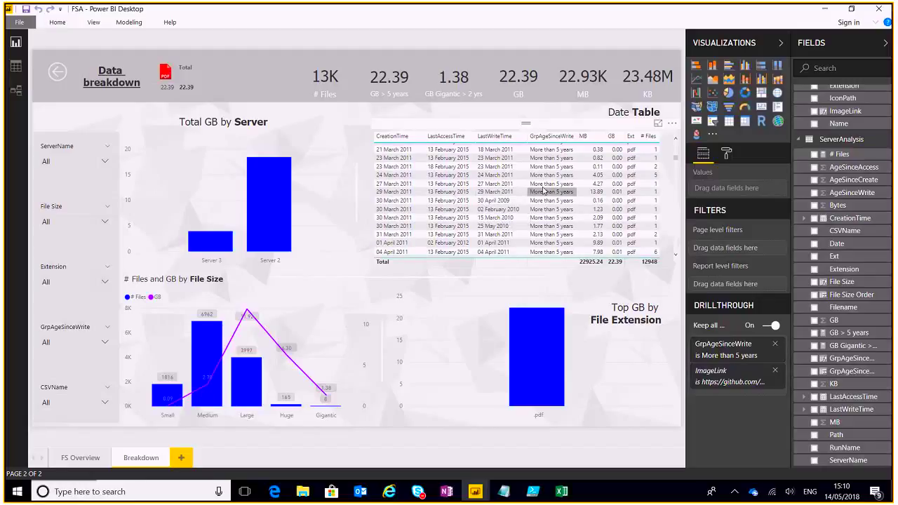
scroll(544, 190, up, 5)
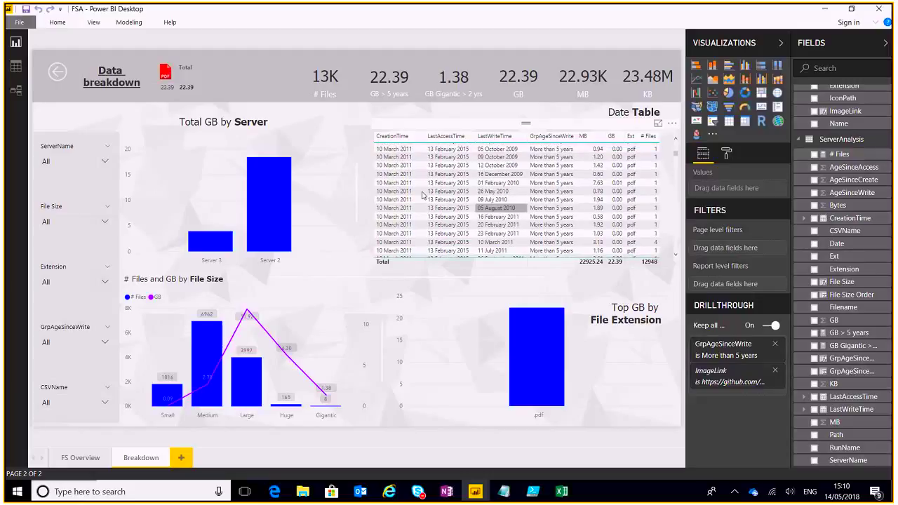
- Return to the FS Overview page with the drillthrough filters cleared
ctrl+click(53, 73)
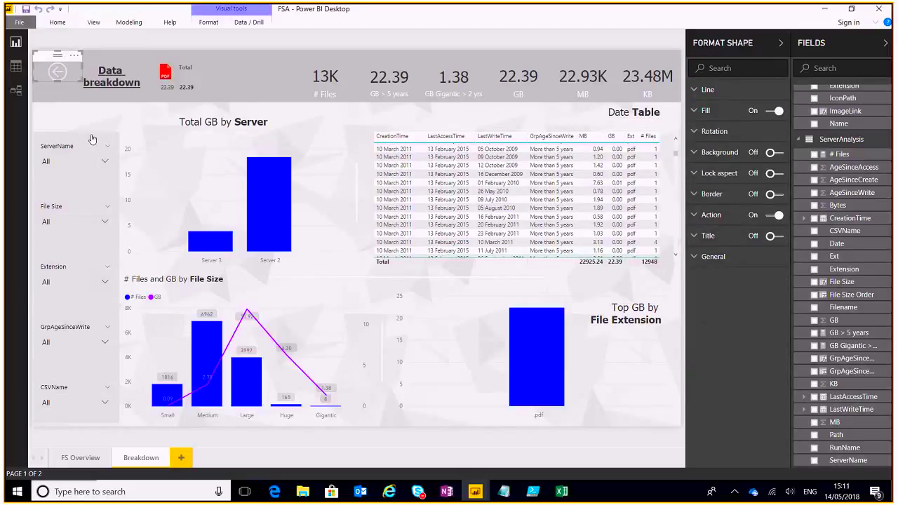